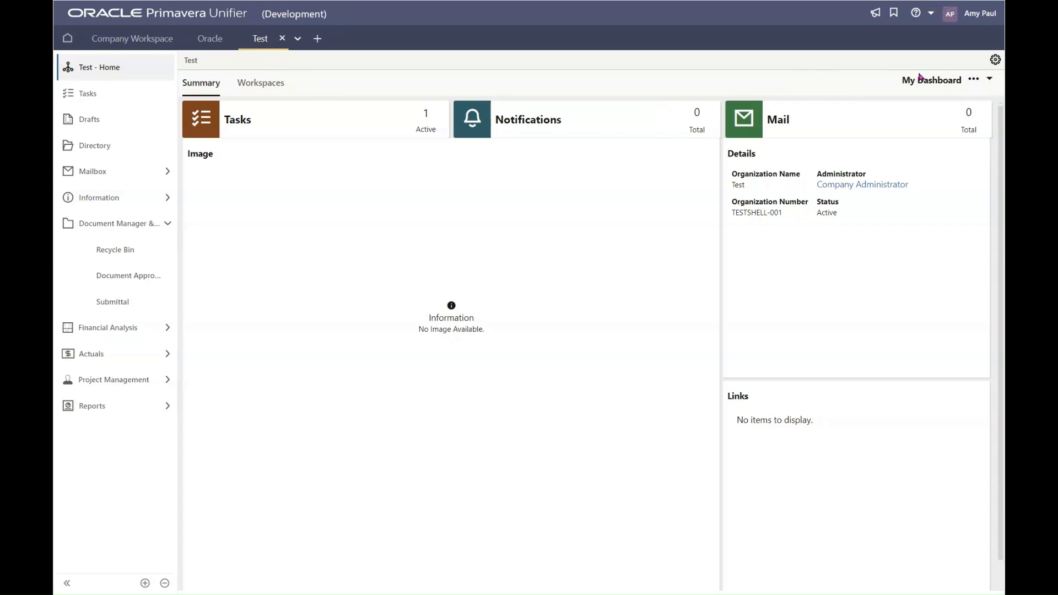
Open the "Test WF - Documents Added" workflow setup of the Document Approval business process in the Test shell's administration setup.
{"action": "left_click", "coordinate": [996, 61]}
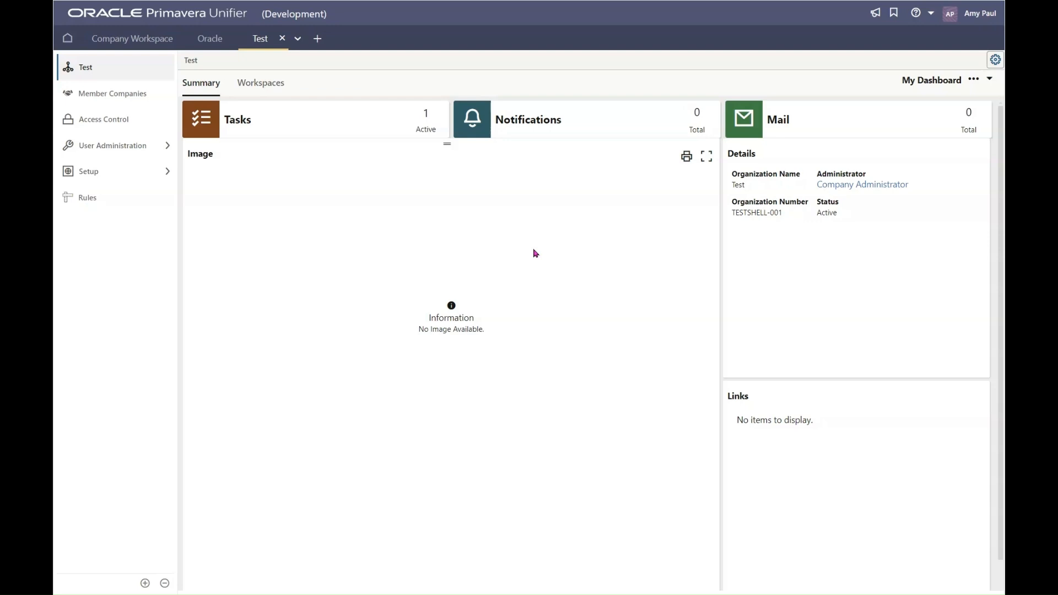
{"action": "left_click", "coordinate": [123, 174]}
{"action": "left_click", "coordinate": [119, 203]}
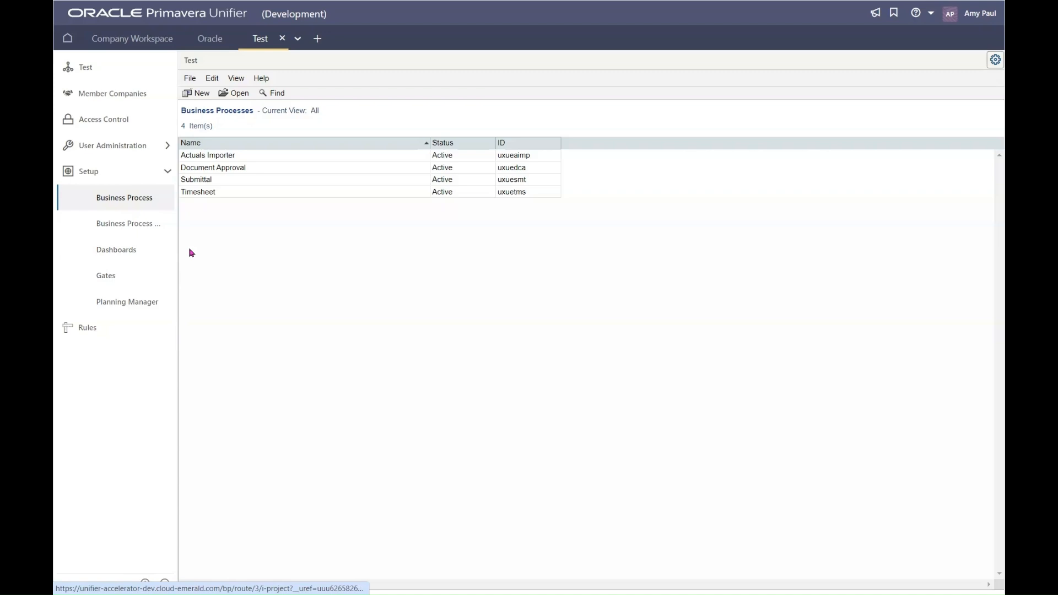
{"action": "double_click", "coordinate": [247, 170]}
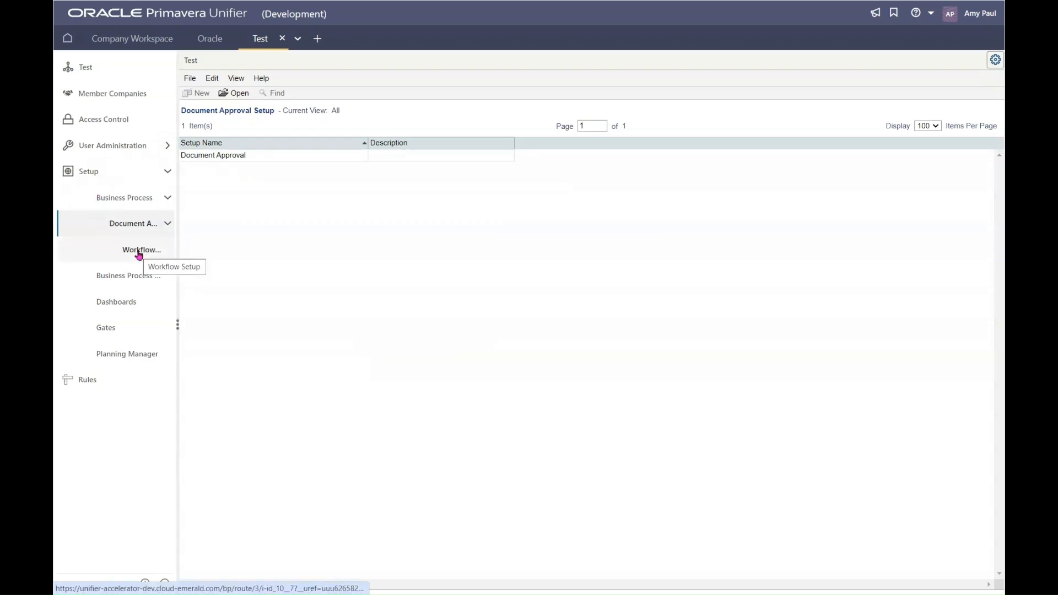
{"action": "left_click", "coordinate": [139, 252]}
{"action": "double_click", "coordinate": [232, 157]}
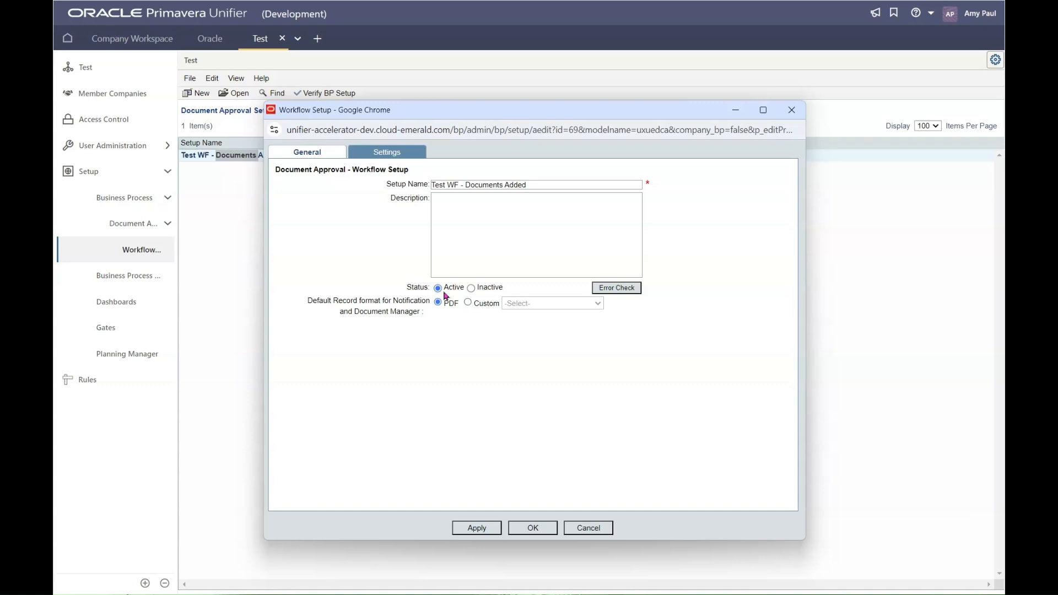
Examine the Creation step's assignee, policy, comment and email notification settings in the workflow configuration.
{"action": "left_click", "coordinate": [394, 158]}
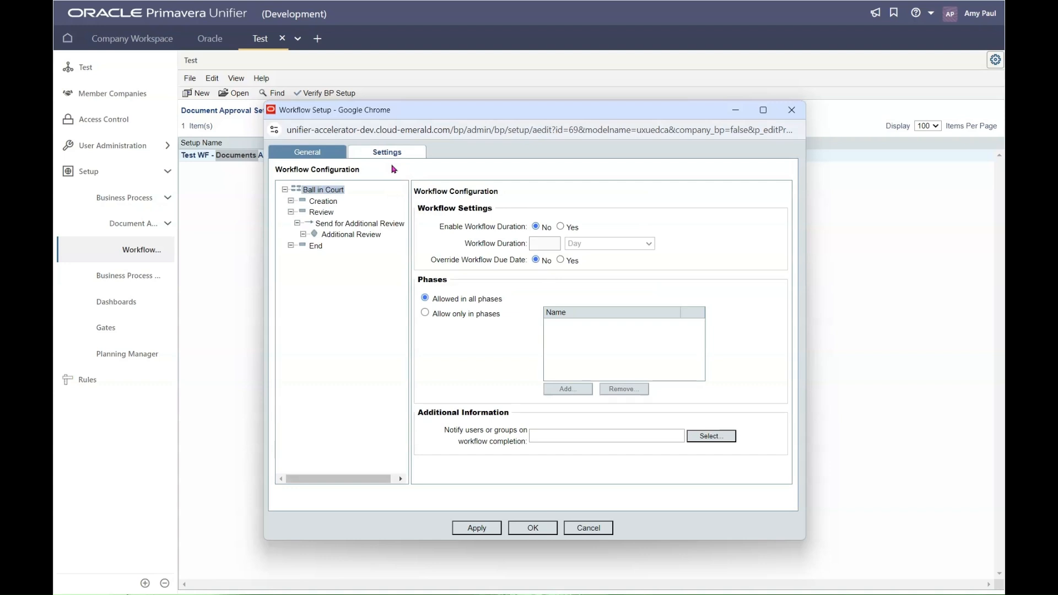
{"action": "left_click", "coordinate": [322, 202]}
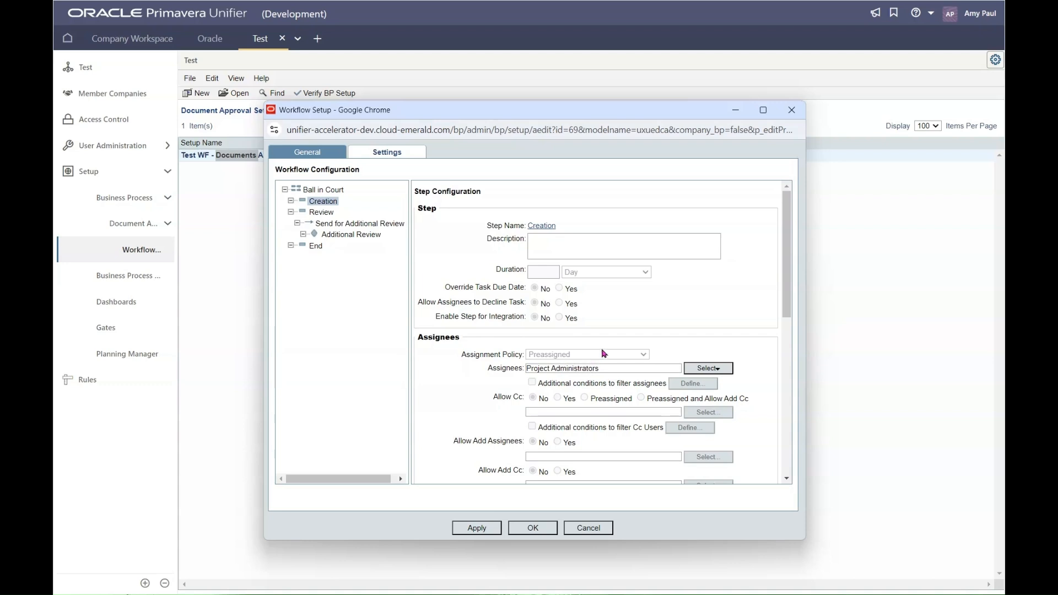
{"action": "scroll", "coordinate": [592, 347], "scroll_direction": "down", "scroll_amount": 3}
{"action": "scroll", "coordinate": [592, 347], "scroll_direction": "down", "scroll_amount": 3}
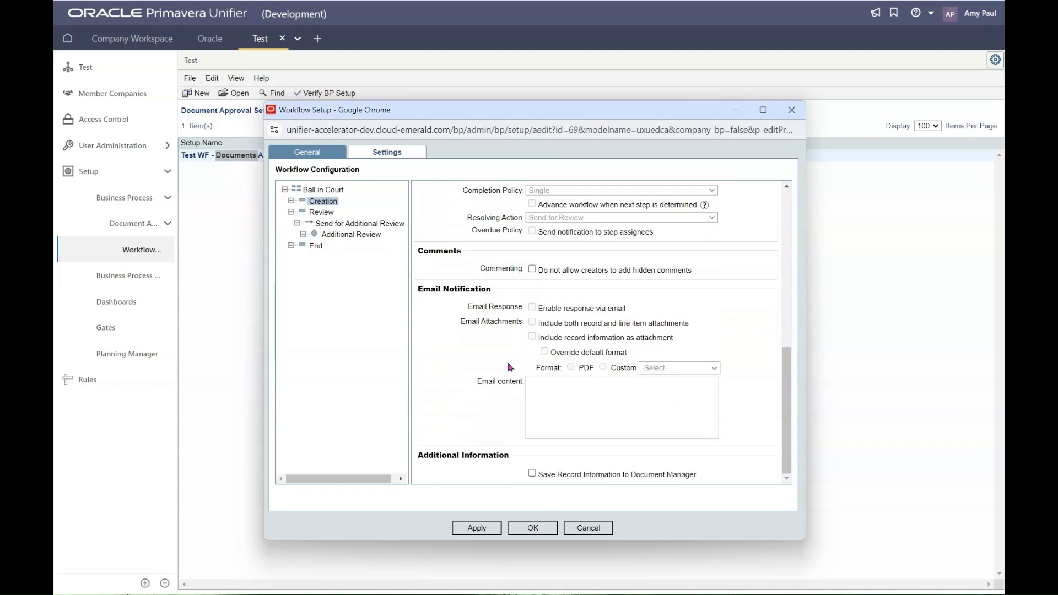
{"action": "scroll", "coordinate": [512, 366], "scroll_direction": "up", "scroll_amount": 1}
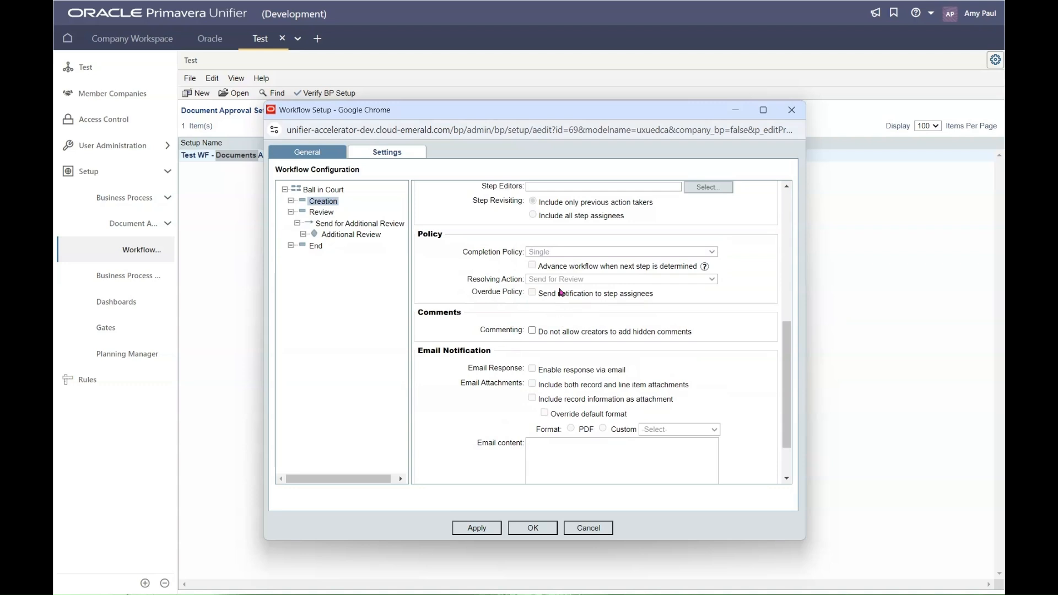
{"action": "scroll", "coordinate": [503, 353], "scroll_direction": "up", "scroll_amount": 3}
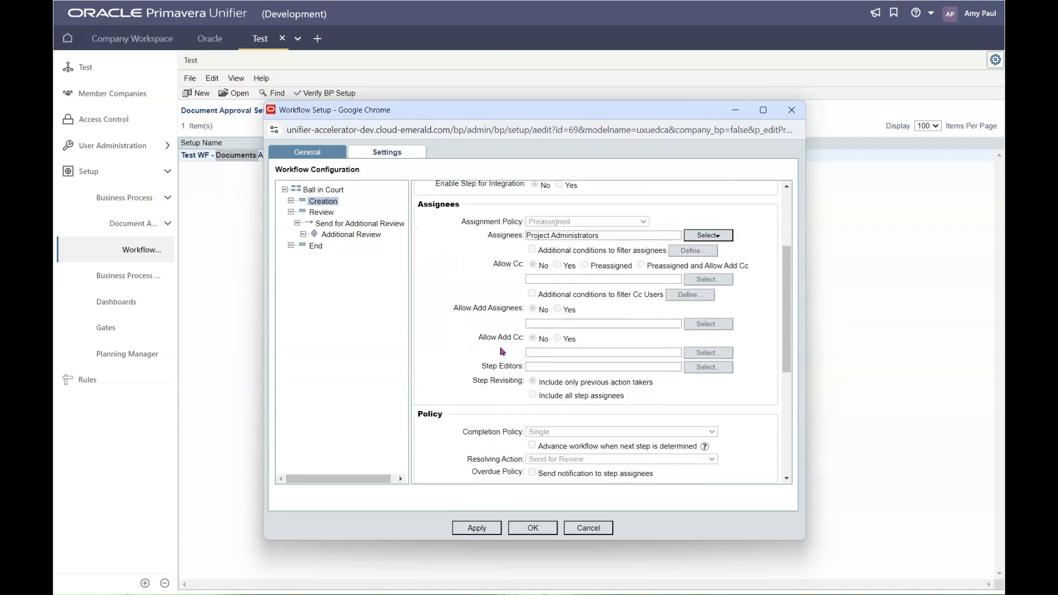
Examine the Review step's assignee, policy, commenting and email notification settings in the workflow configuration.
{"action": "left_click", "coordinate": [316, 213]}
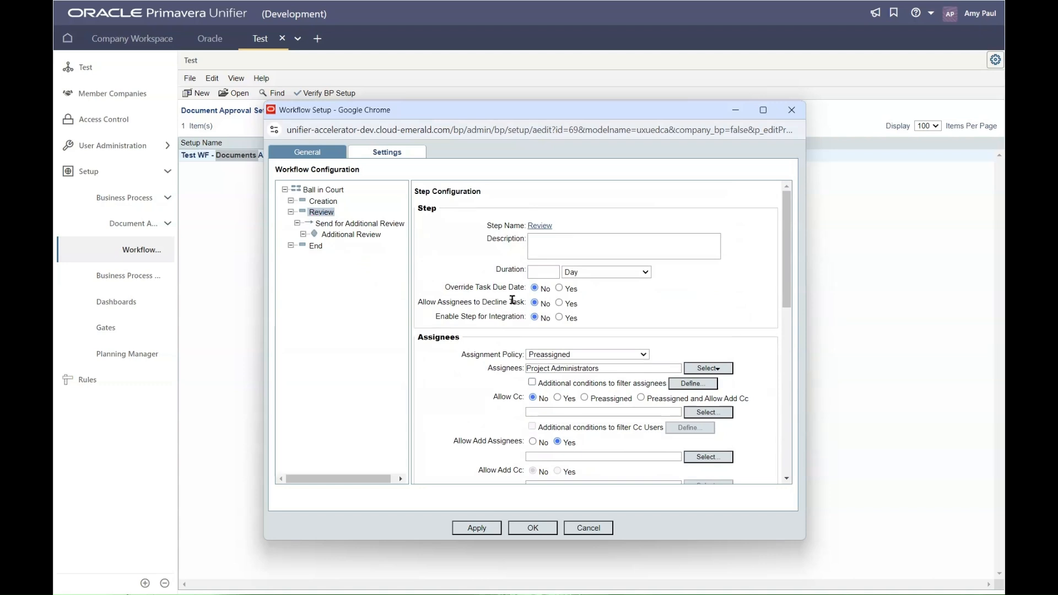
{"action": "scroll", "coordinate": [513, 300], "scroll_direction": "down", "scroll_amount": 6}
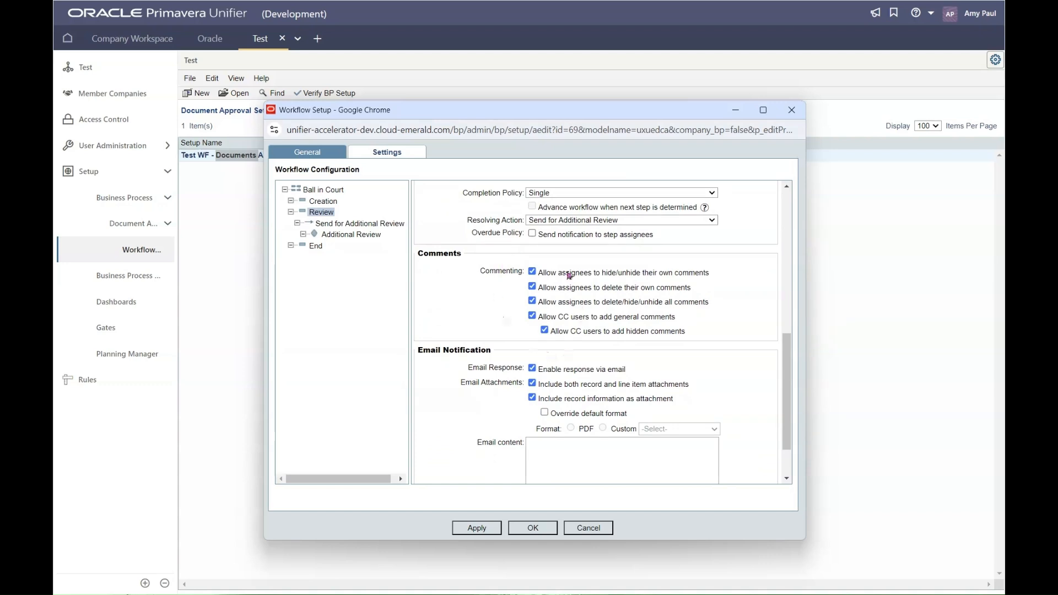
{"action": "scroll", "coordinate": [598, 283], "scroll_direction": "down", "scroll_amount": 2}
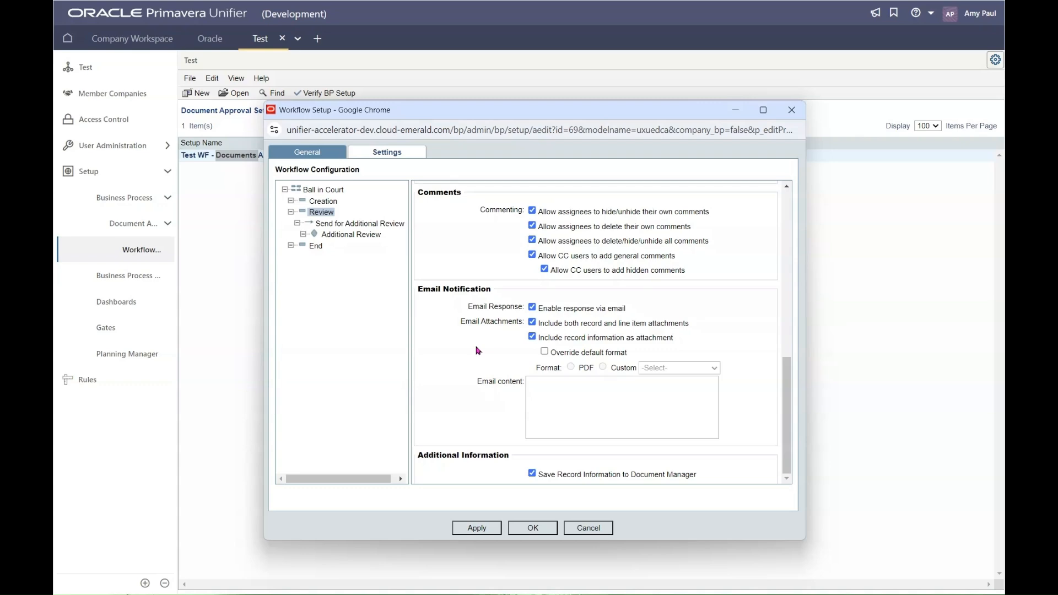
{"action": "scroll", "coordinate": [478, 351], "scroll_direction": "up", "scroll_amount": 5}
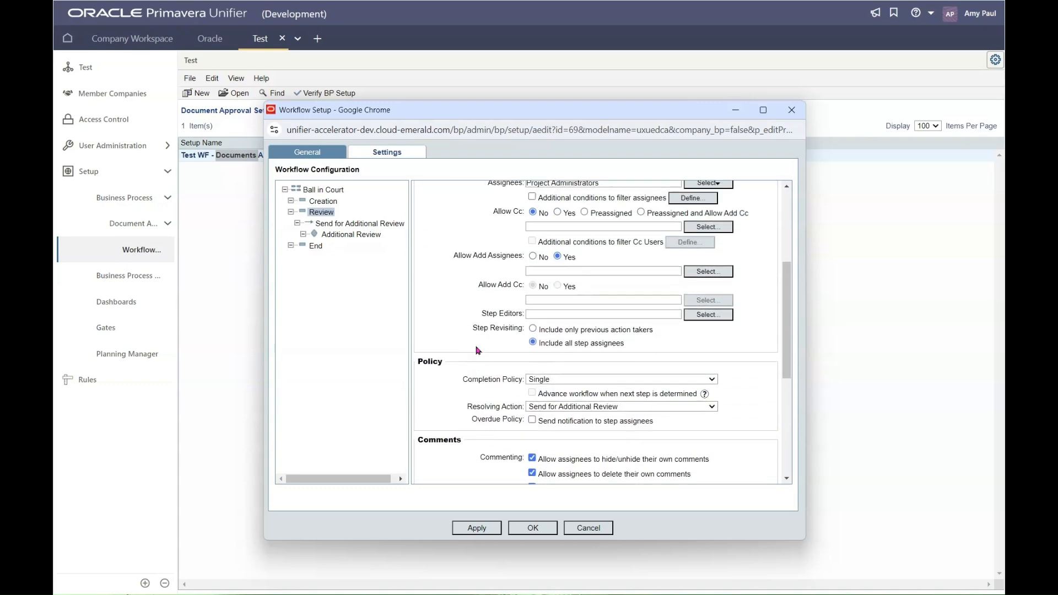
{"action": "scroll", "coordinate": [478, 350], "scroll_direction": "down", "scroll_amount": 3}
{"action": "scroll", "coordinate": [478, 350], "scroll_direction": "down", "scroll_amount": 1}
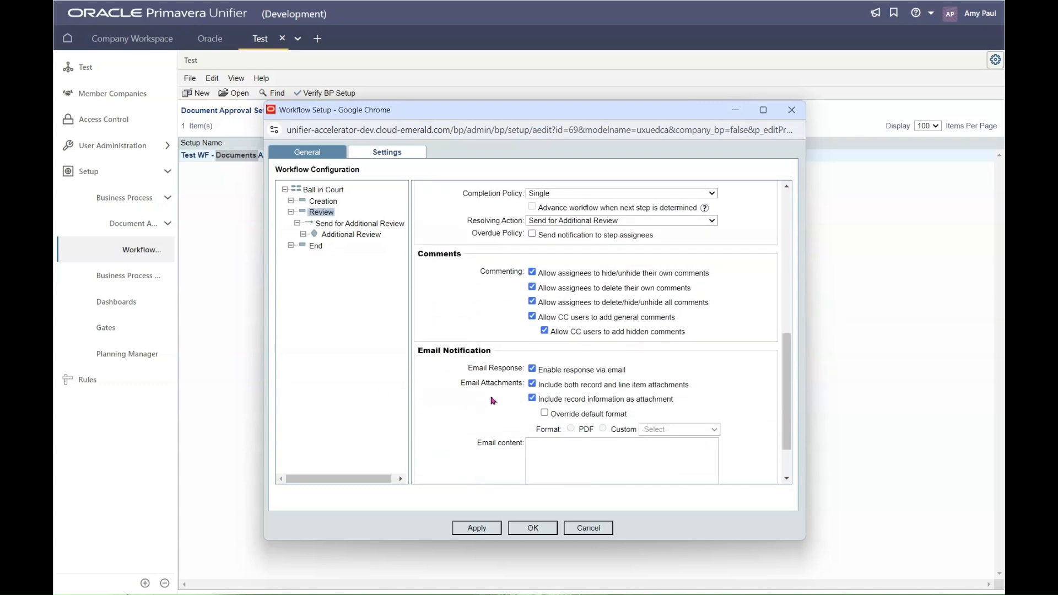
{"action": "scroll", "coordinate": [493, 401], "scroll_direction": "up", "scroll_amount": 5}
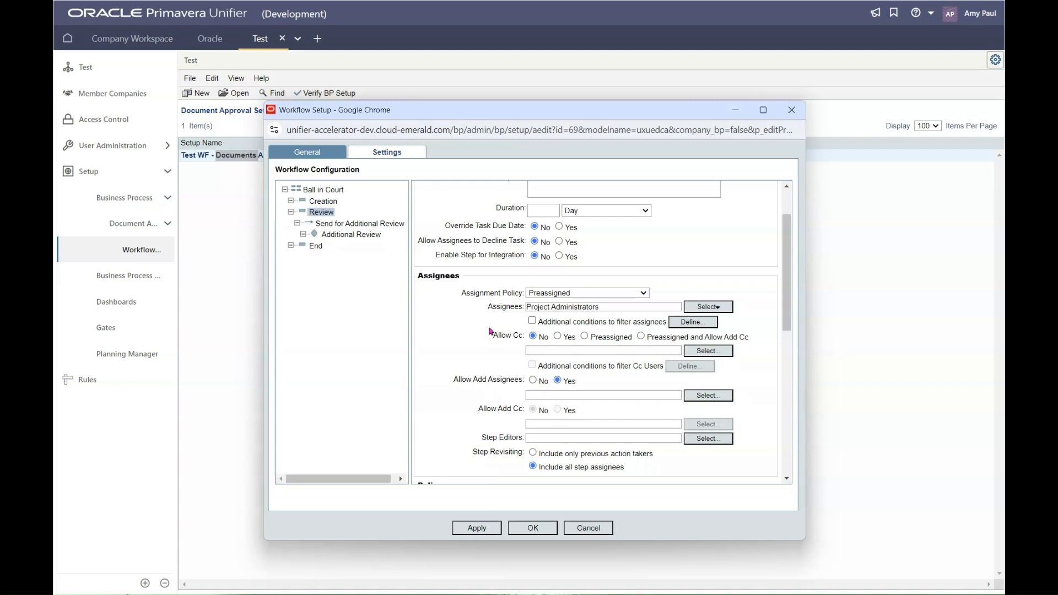
{"action": "scroll", "coordinate": [490, 330], "scroll_direction": "down", "scroll_amount": 3}
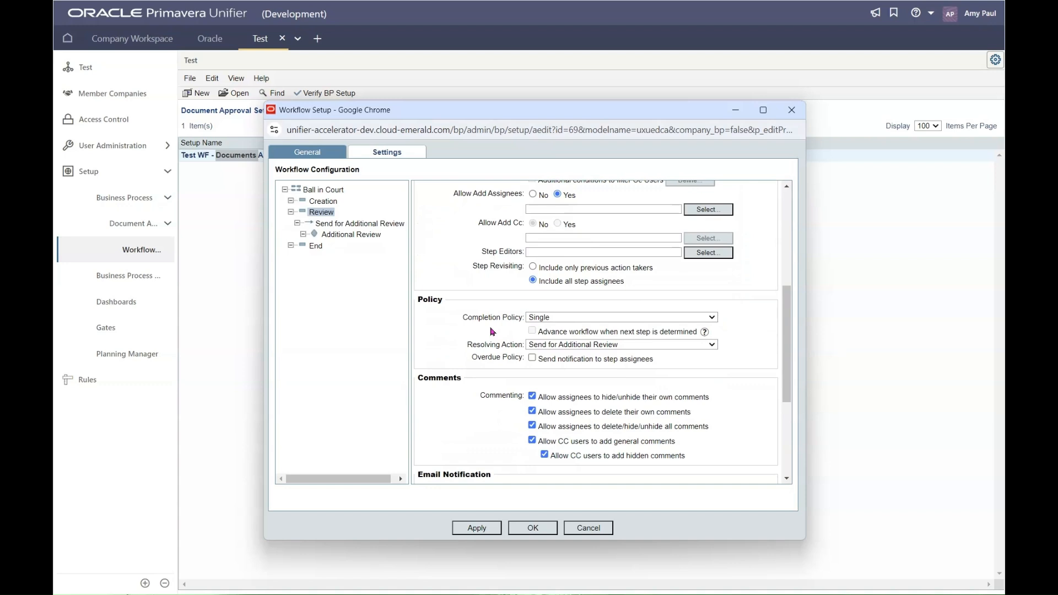
Check the available Completion Policy choices for the Review step and close the workflow setup with OK.
{"action": "left_click", "coordinate": [551, 319]}
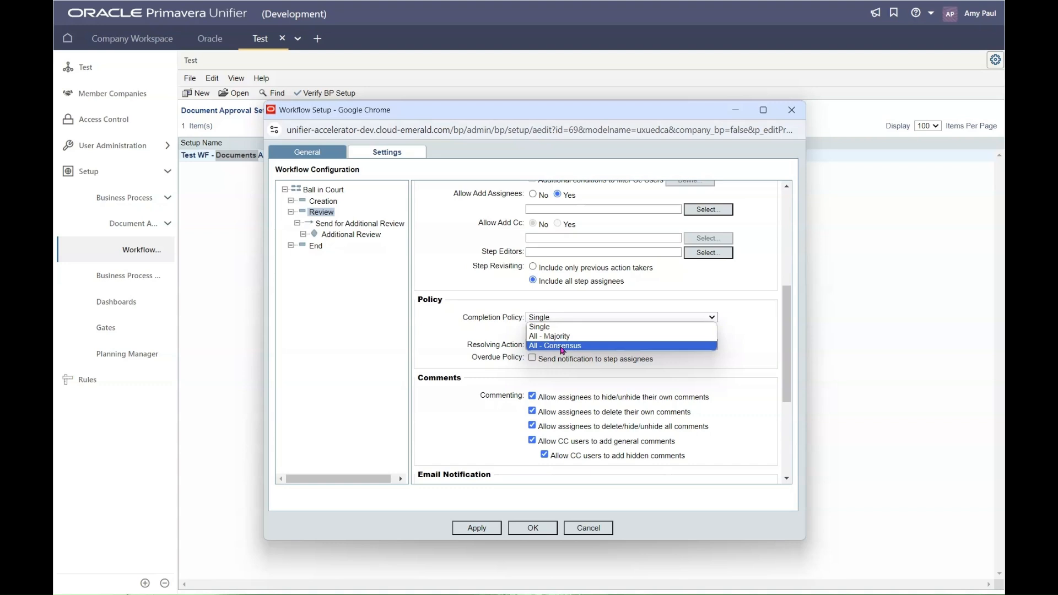
{"action": "left_click", "coordinate": [504, 343]}
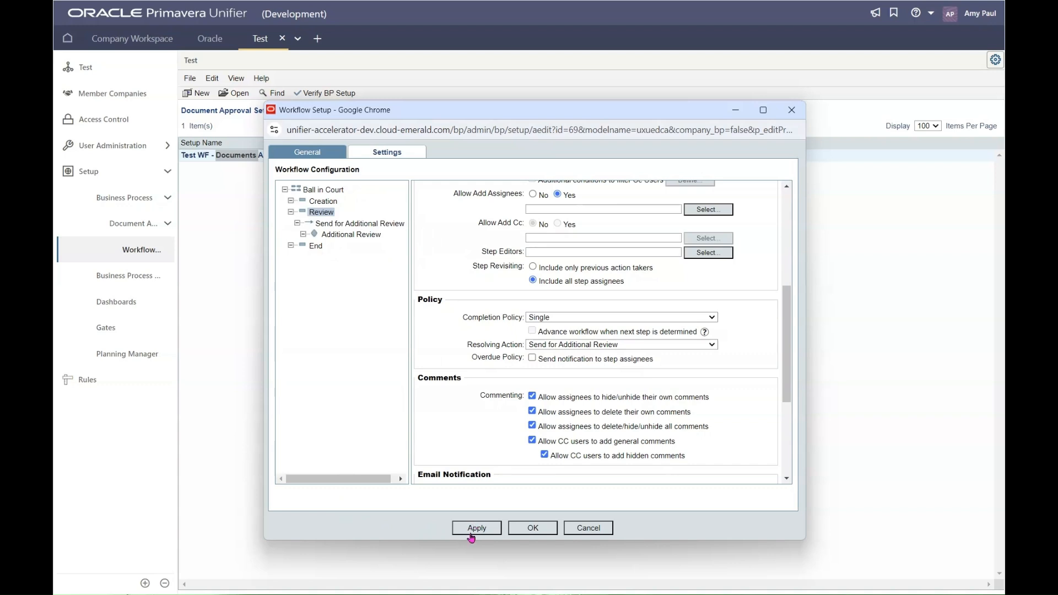
{"action": "left_click", "coordinate": [525, 530]}
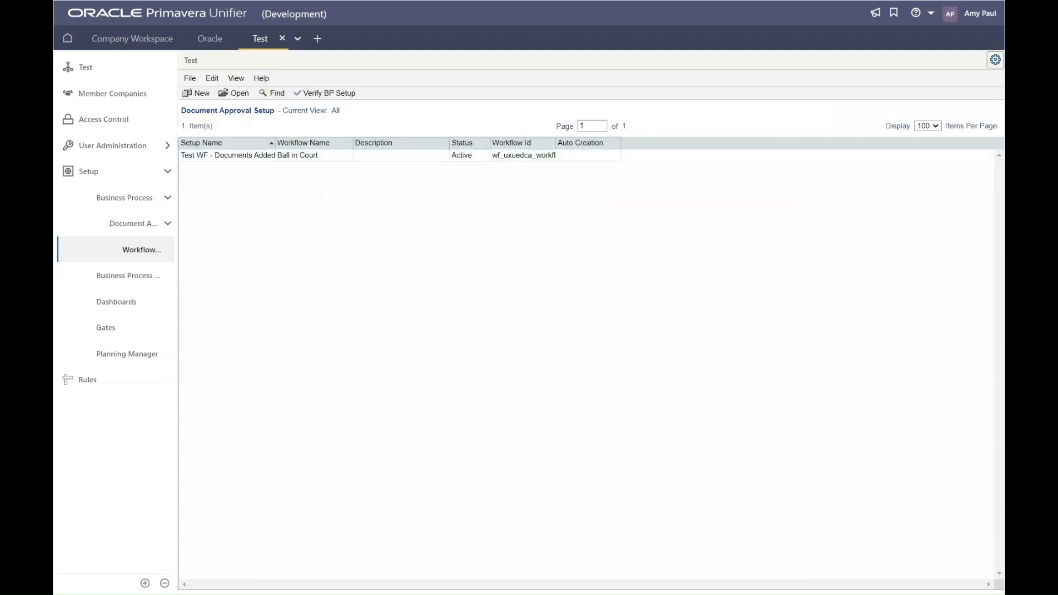
Return to the shell's user view, open the "Collab Test" Document Approval record and accept its review task.
{"action": "left_click", "coordinate": [995, 61]}
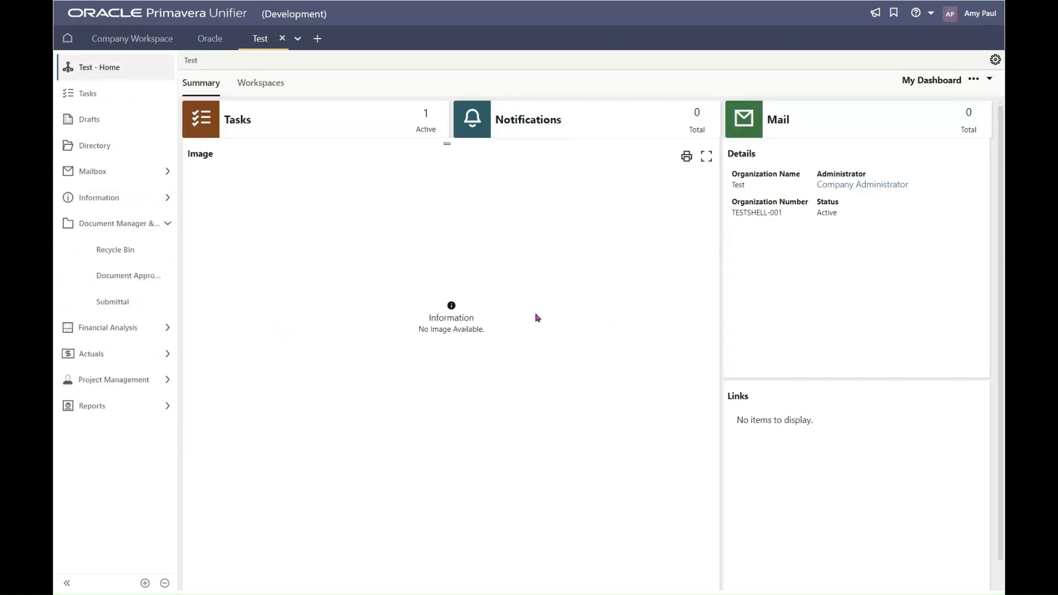
{"action": "left_click", "coordinate": [123, 282]}
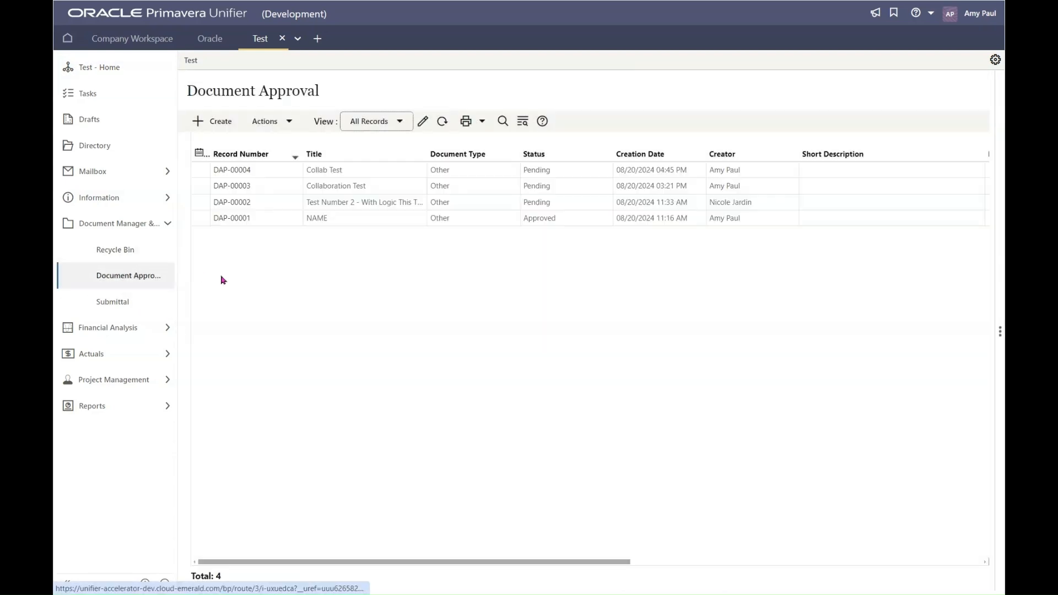
{"action": "left_click", "coordinate": [355, 175]}
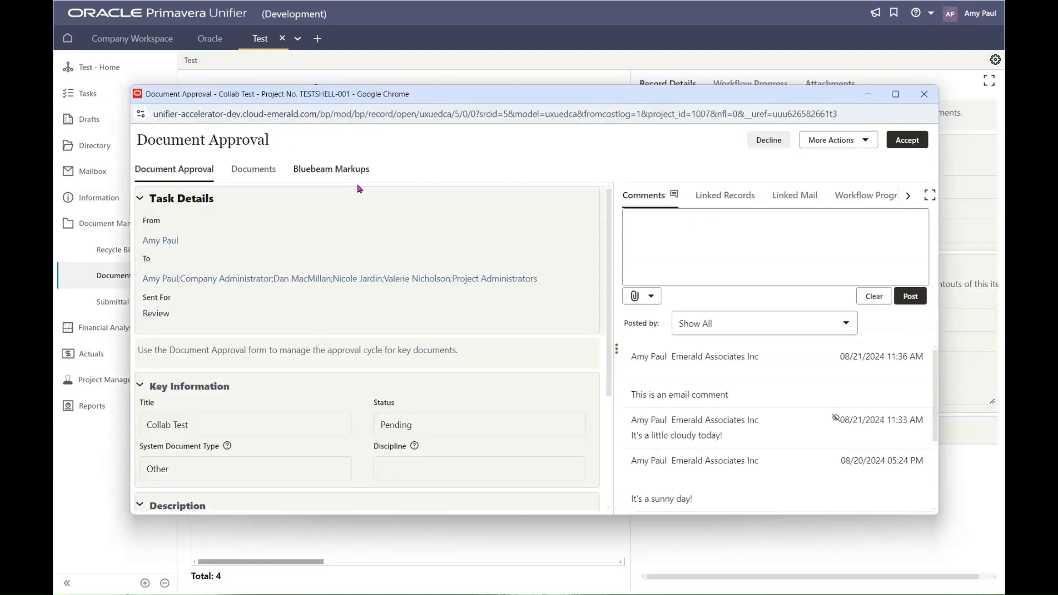
{"action": "left_click", "coordinate": [907, 141]}
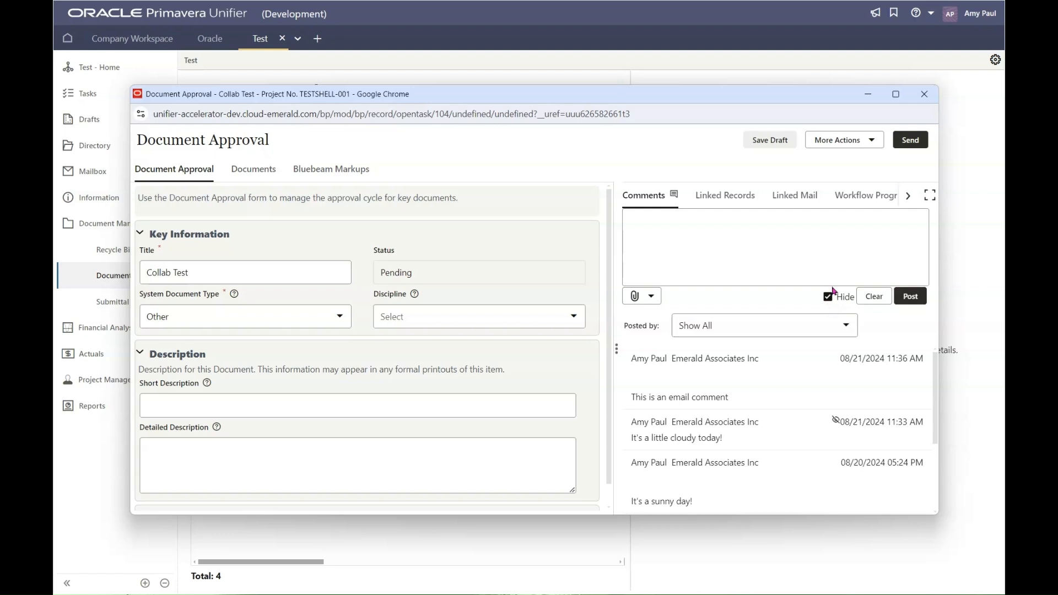
Post the hidden comment "Have a great day!" on the Collab Test record.
{"action": "left_click", "coordinate": [690, 250]}
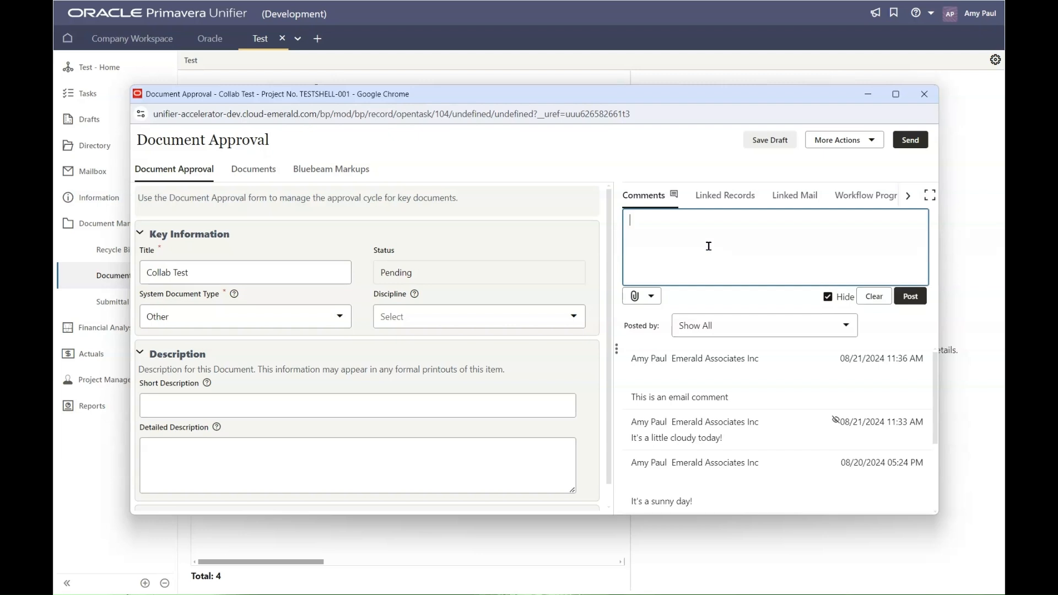
{"action": "type", "text": "Have a great day!"}
{"action": "left_click", "coordinate": [911, 296]}
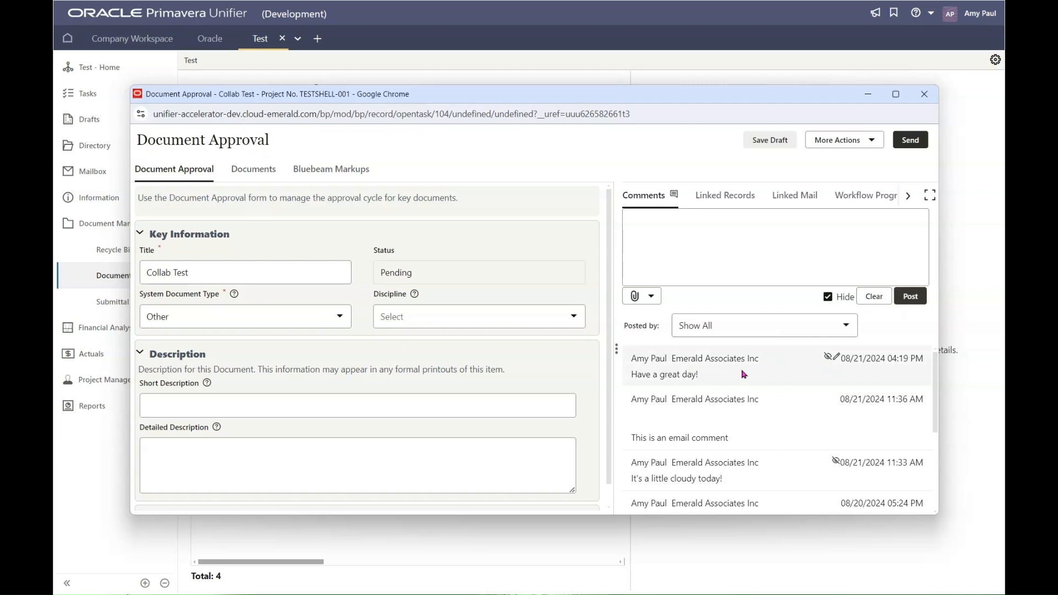
Send the Collab Test record onward with the workflow action Send for Additional Review.
{"action": "left_click", "coordinate": [921, 138]}
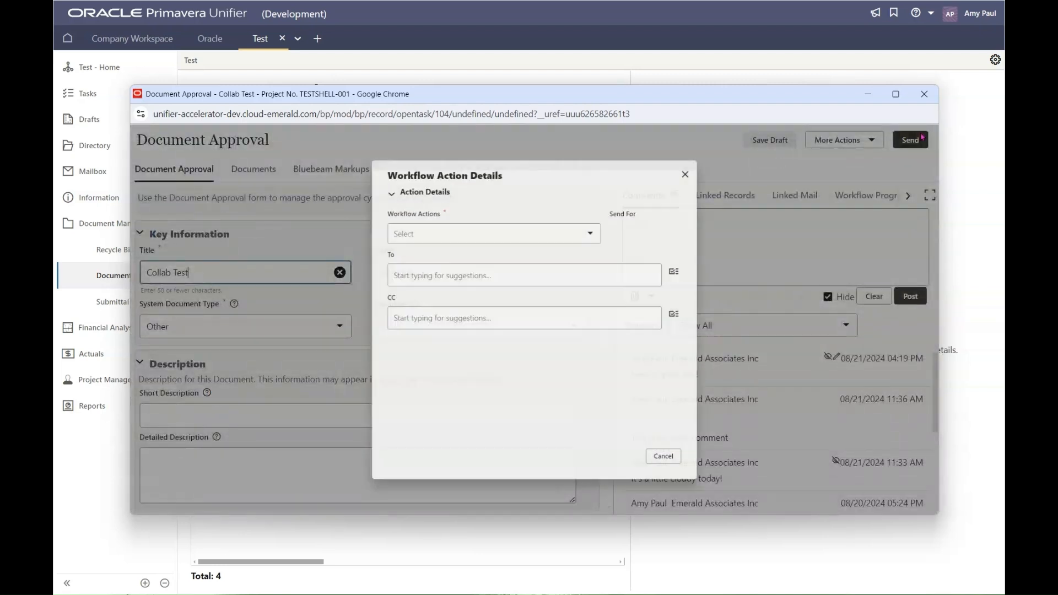
{"action": "left_click", "coordinate": [426, 222]}
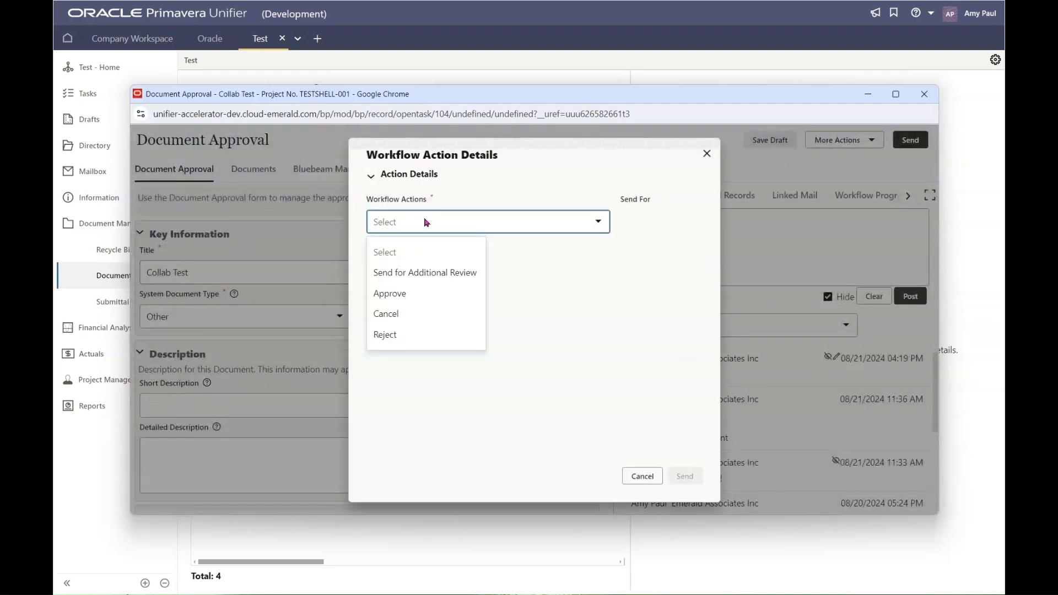
{"action": "left_click", "coordinate": [403, 273]}
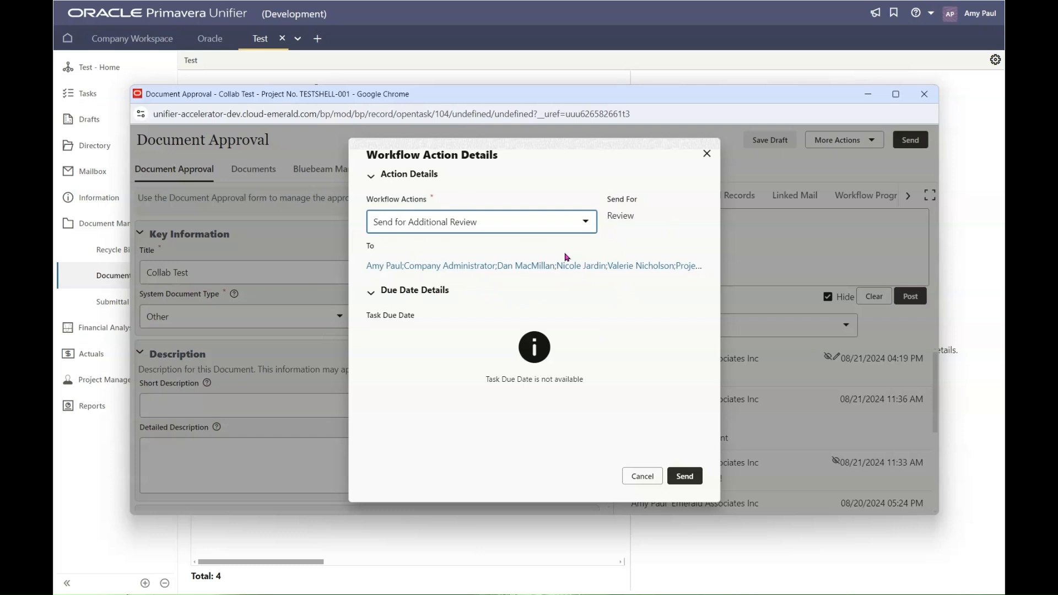
{"action": "left_click", "coordinate": [686, 477]}
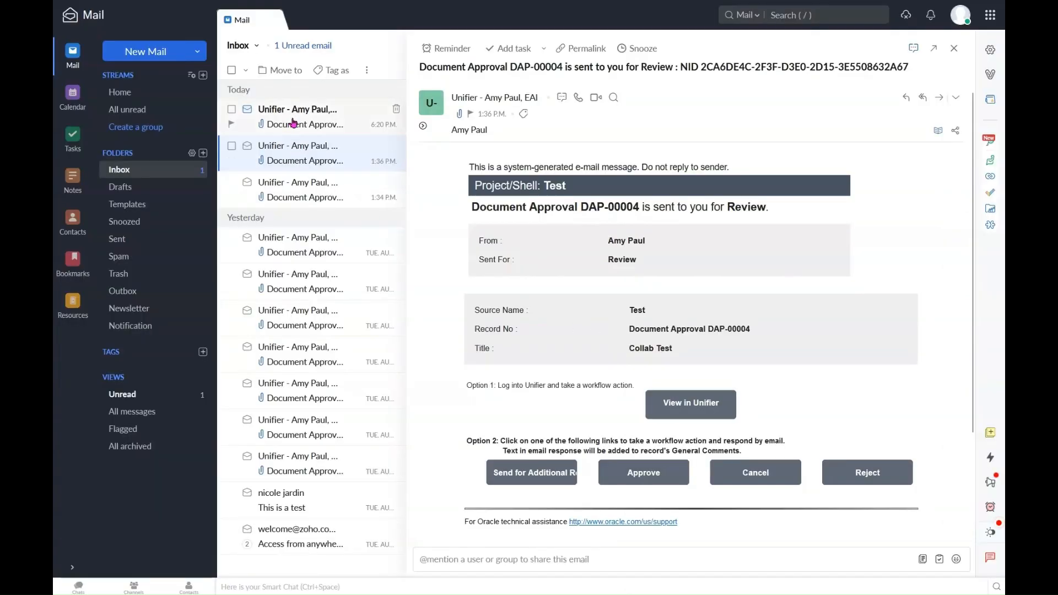
In the Mail app, open the newest DAP-00004 review notification and examine its record details, response options and PDF attachment.
{"action": "left_click", "coordinate": [293, 122]}
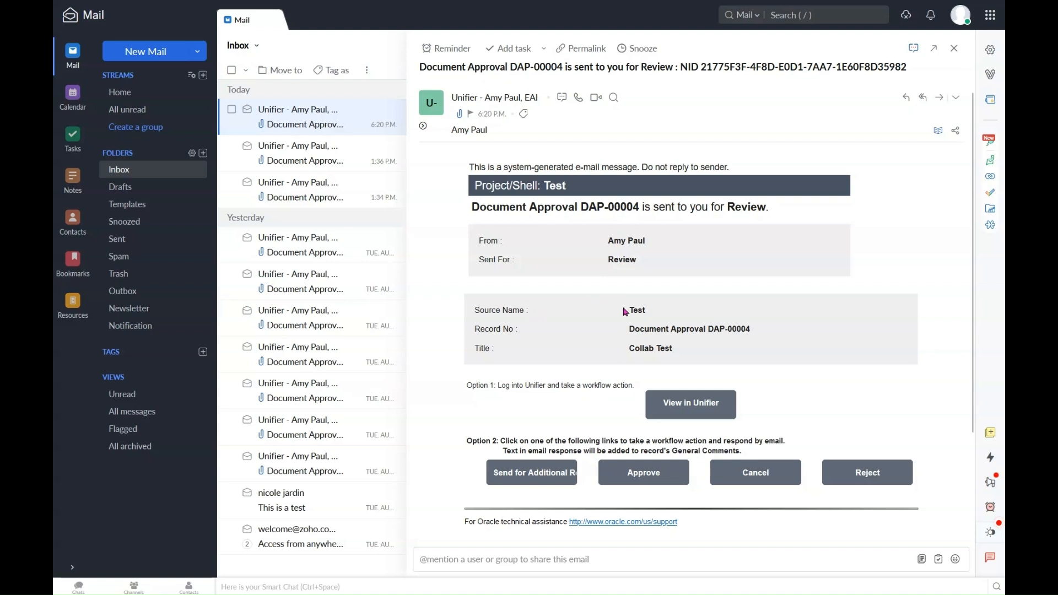
{"action": "left_click_drag", "start_coordinate": [652, 311], "coordinate": [630, 318]}
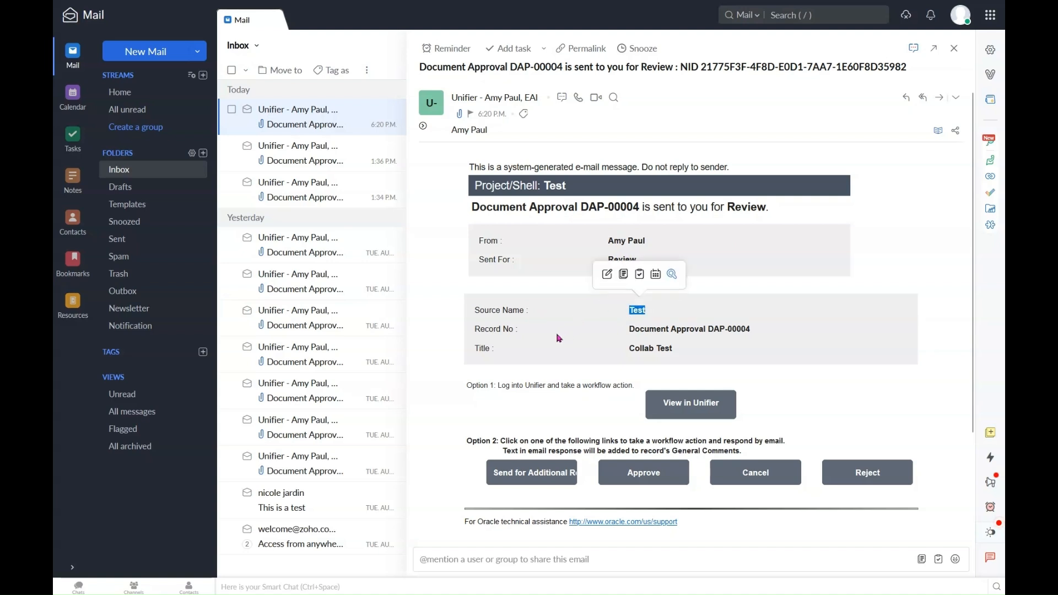
{"action": "left_click", "coordinate": [639, 351]}
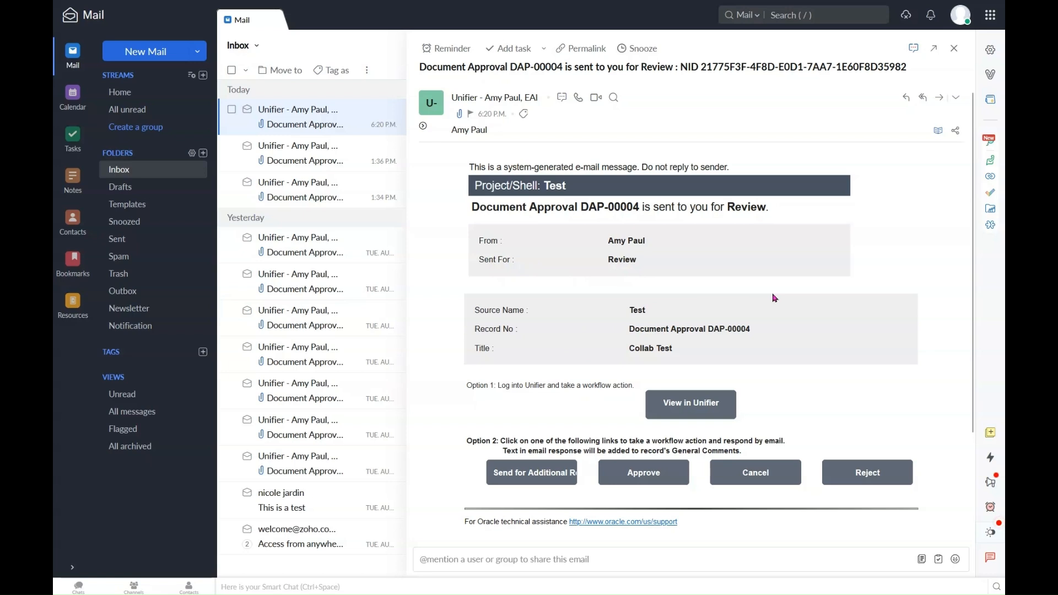
{"action": "scroll", "coordinate": [775, 298], "scroll_direction": "down", "scroll_amount": 3}
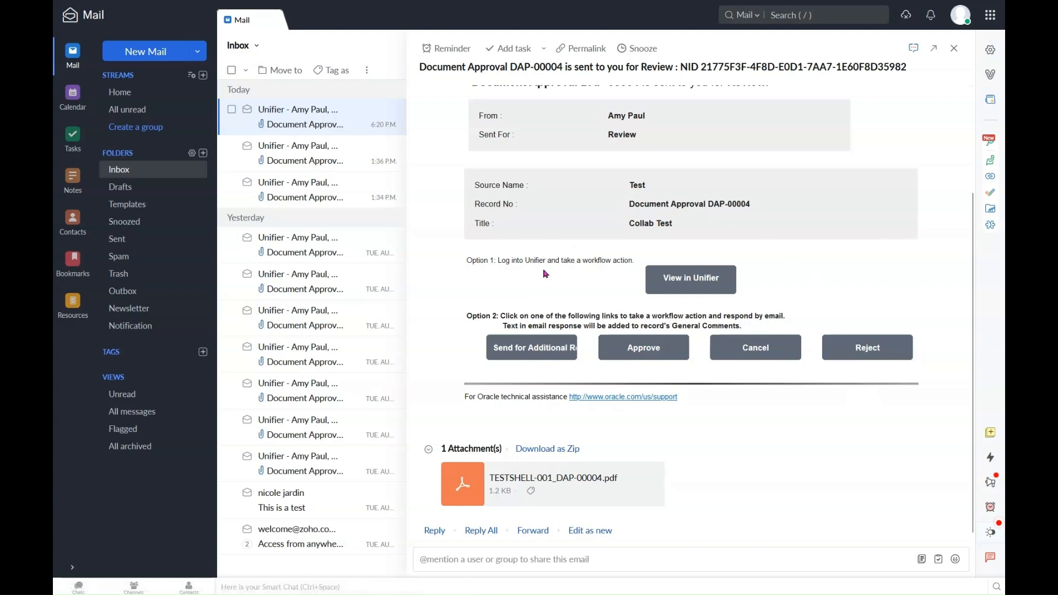
{"action": "mouse_move", "coordinate": [663, 492]}
Respond to the notification with Send for Additional Review, sending an email that reads "Hello - look at my email comment".
{"action": "left_click", "coordinate": [528, 352]}
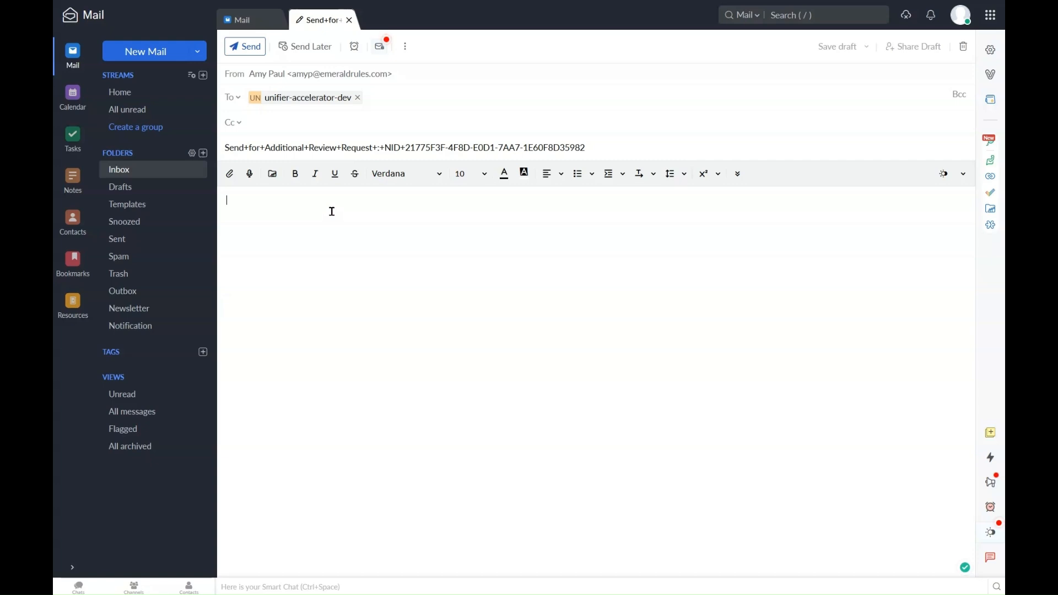
{"action": "type", "text": "Hello - look at my email "}
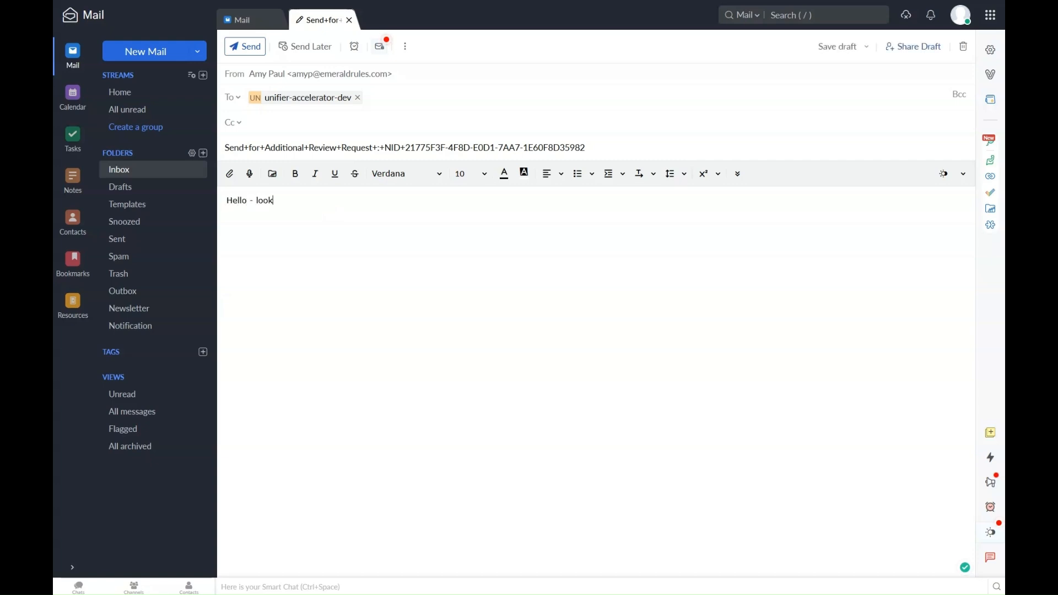
{"action": "type", "text": "comment"}
{"action": "left_click", "coordinate": [238, 46]}
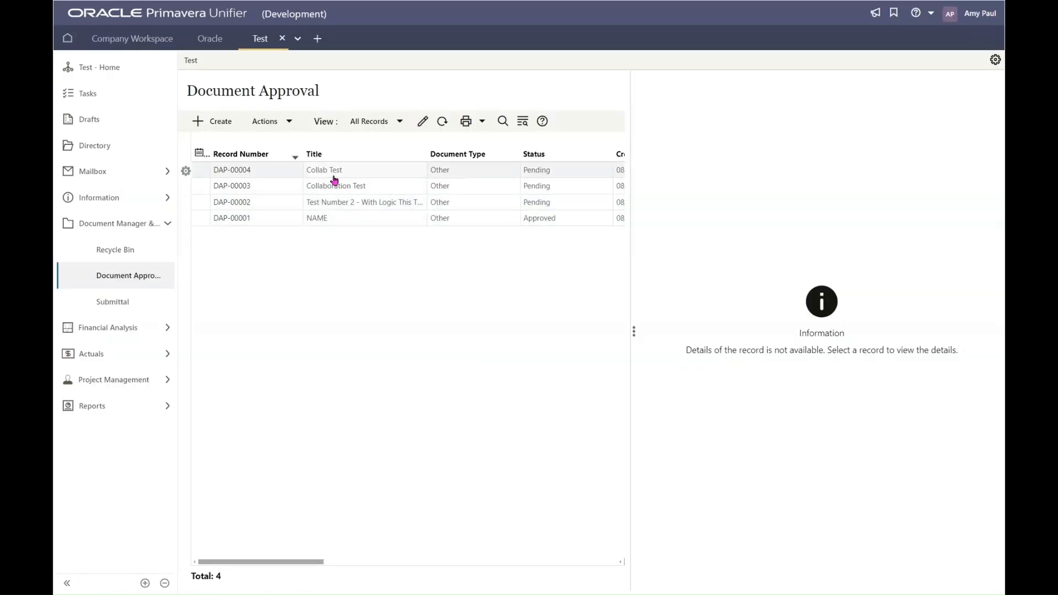
Back in Primavera Unifier, open the Collab Test record to check its comments, then minimize the record window.
{"action": "left_click", "coordinate": [334, 175]}
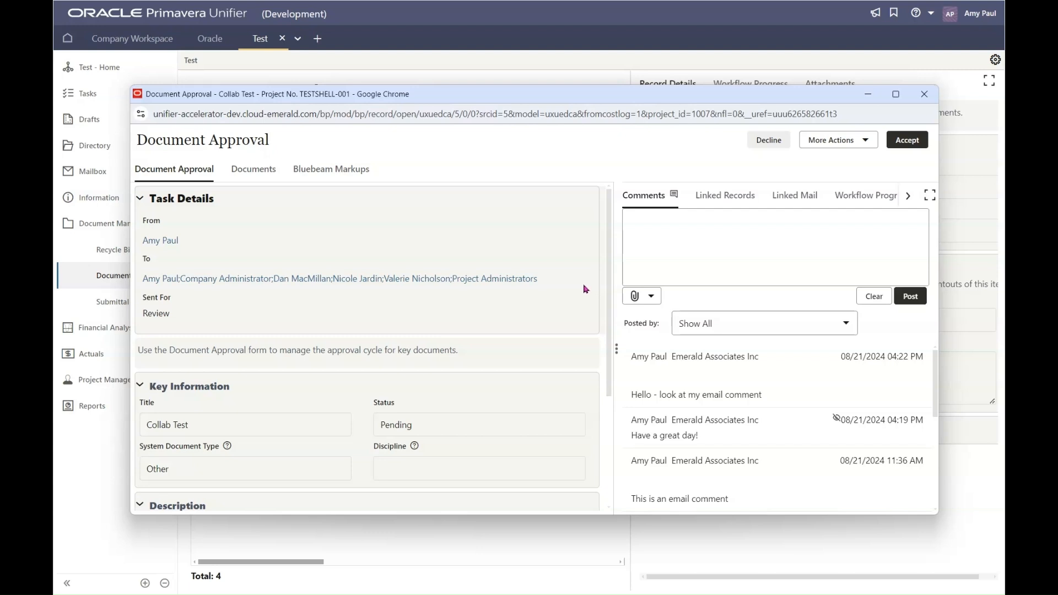
{"action": "left_click", "coordinate": [868, 94]}
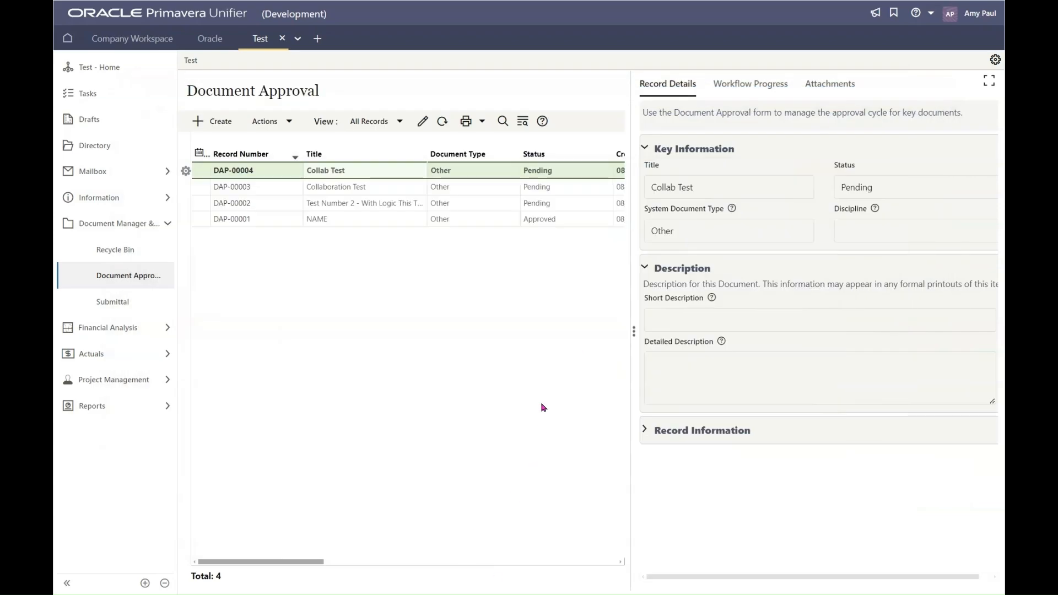